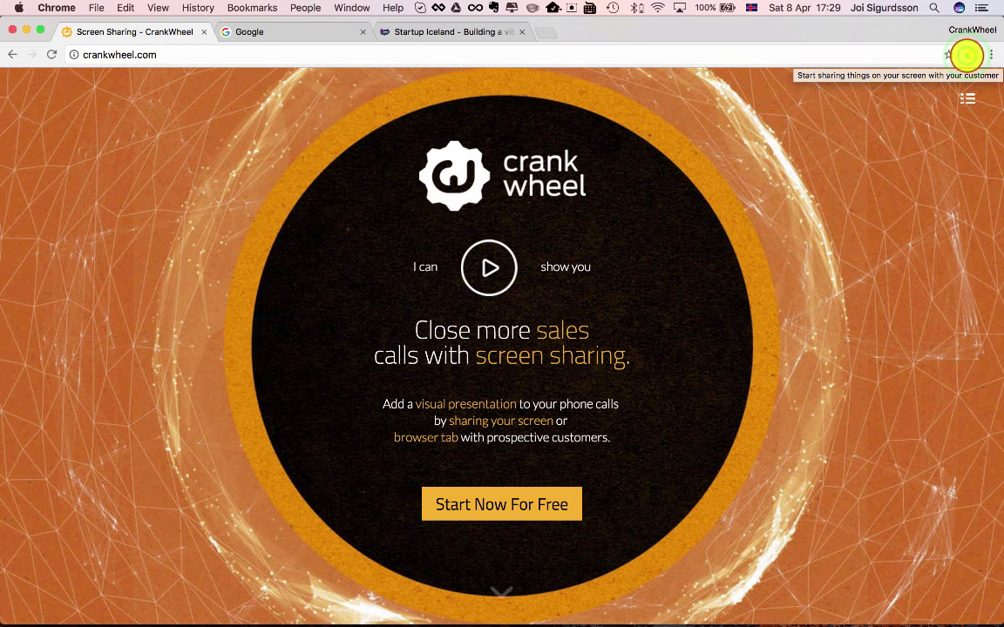
Step: Open the CrankWheel sharing panel from its Chrome toolbar icon beside crankwheel.com
left_click(969, 55)
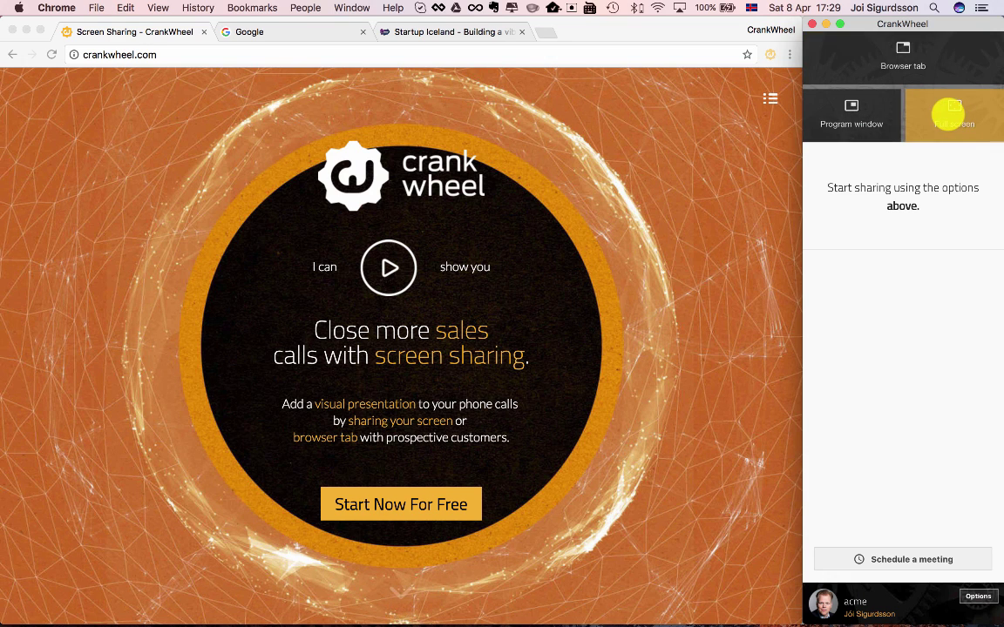
Step: Share Your Entire Screen through CrankWheel's Full screen option
left_click(955, 104)
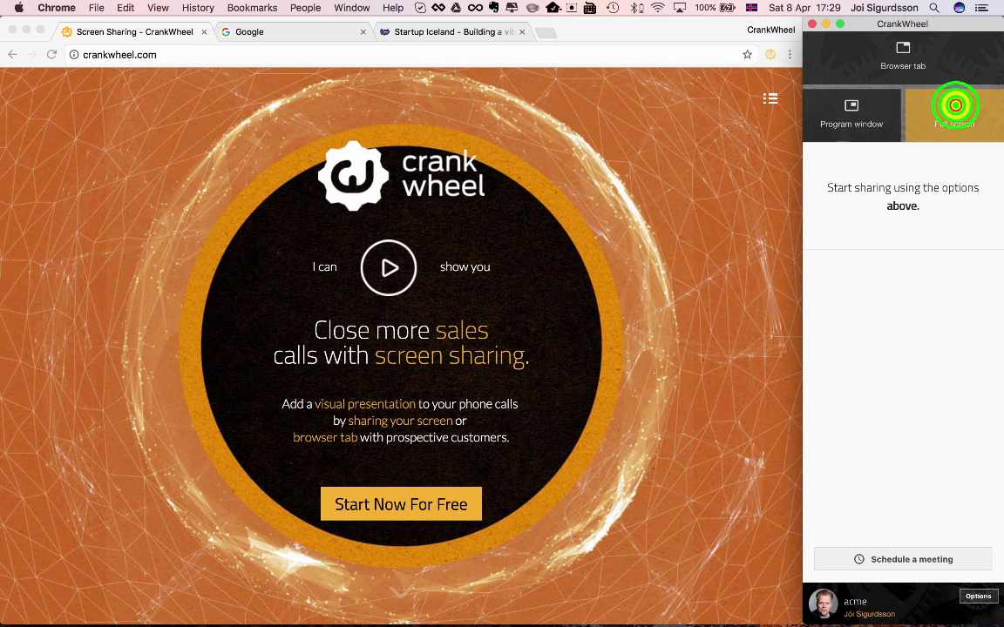
left_click(425, 239)
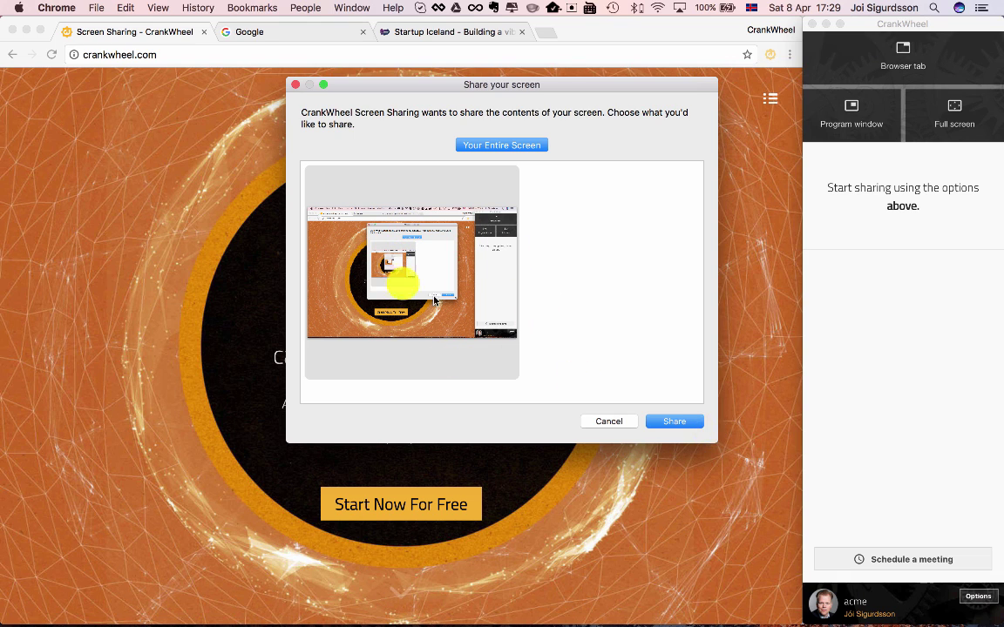
left_click(360, 225)
left_click(669, 422)
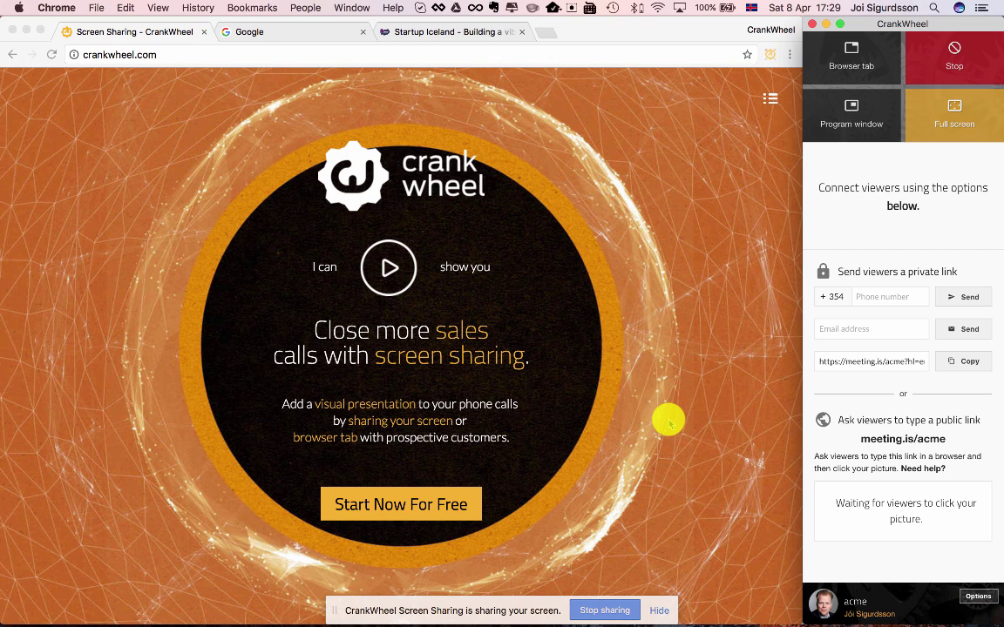
left_click(906, 204)
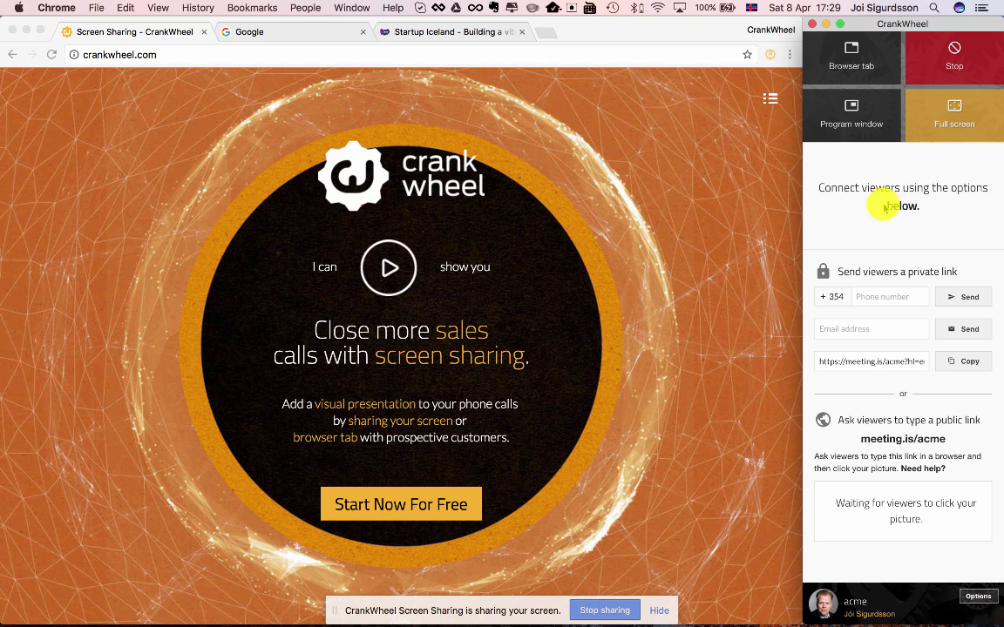
left_click(898, 297)
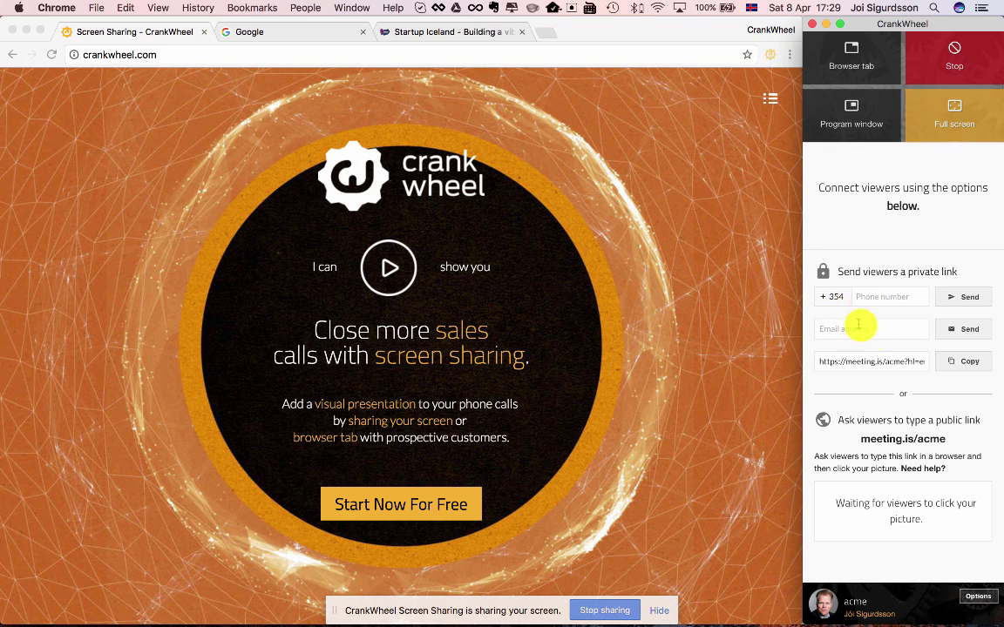
left_click(884, 332)
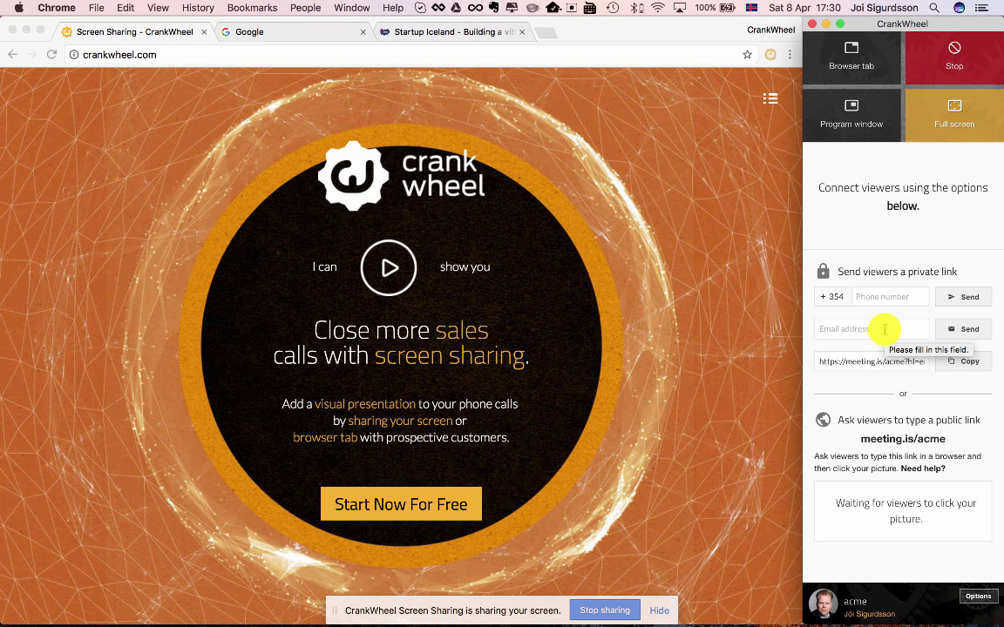
left_click(858, 364)
left_click(969, 362)
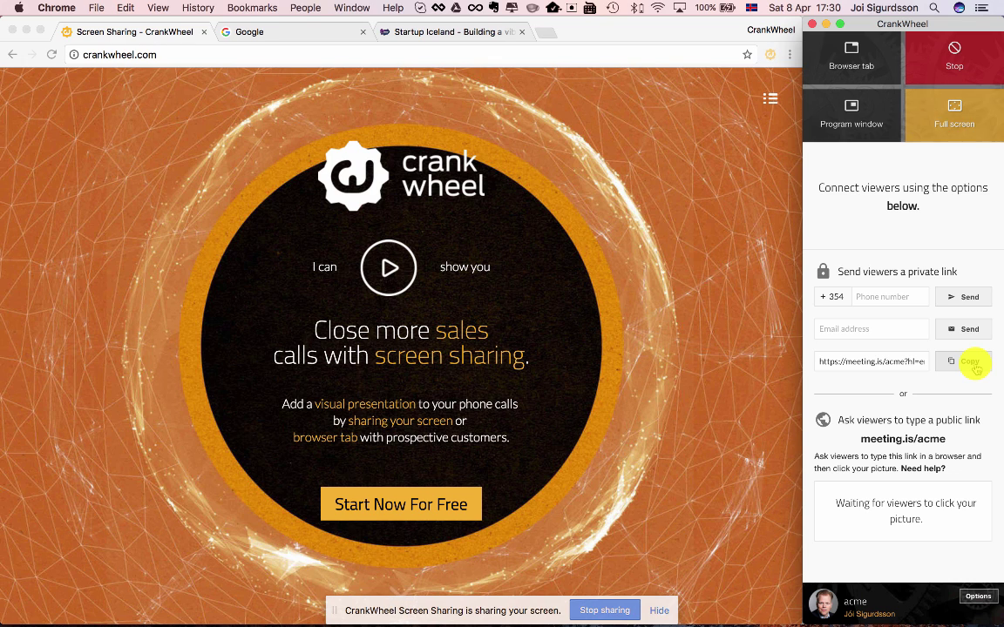
left_click(844, 444)
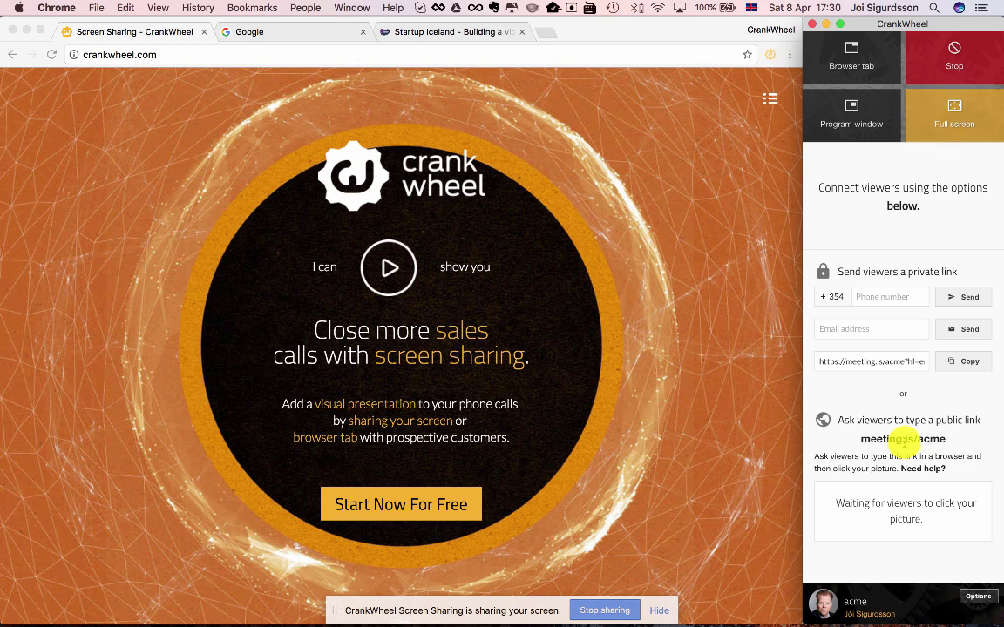
left_click(948, 439)
left_click_drag(948, 438, 834, 436)
left_click(835, 436)
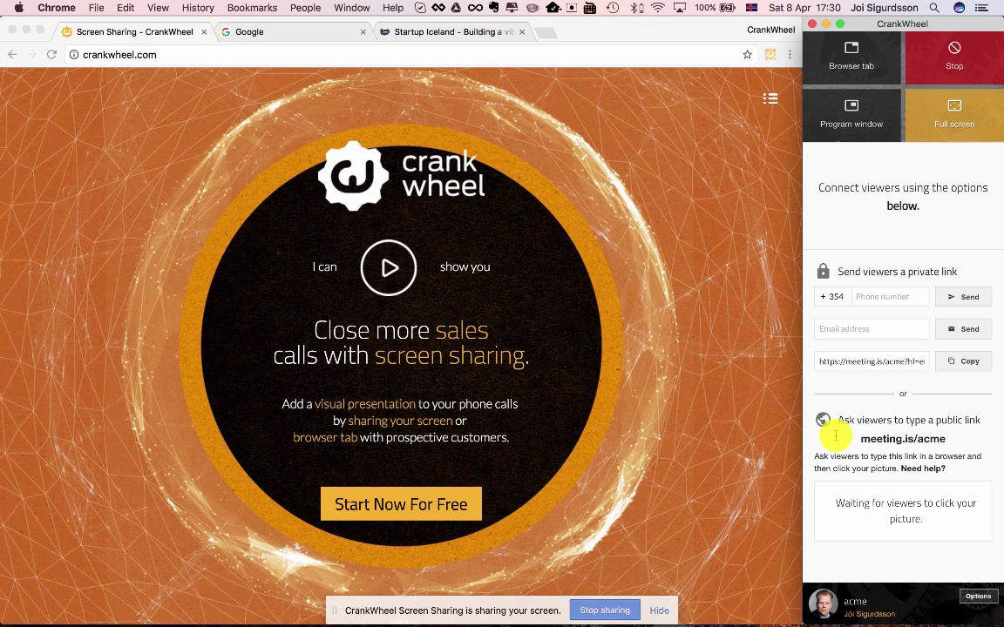
Step: Text the private viewer link to the viewer's phone number
left_click(869, 293)
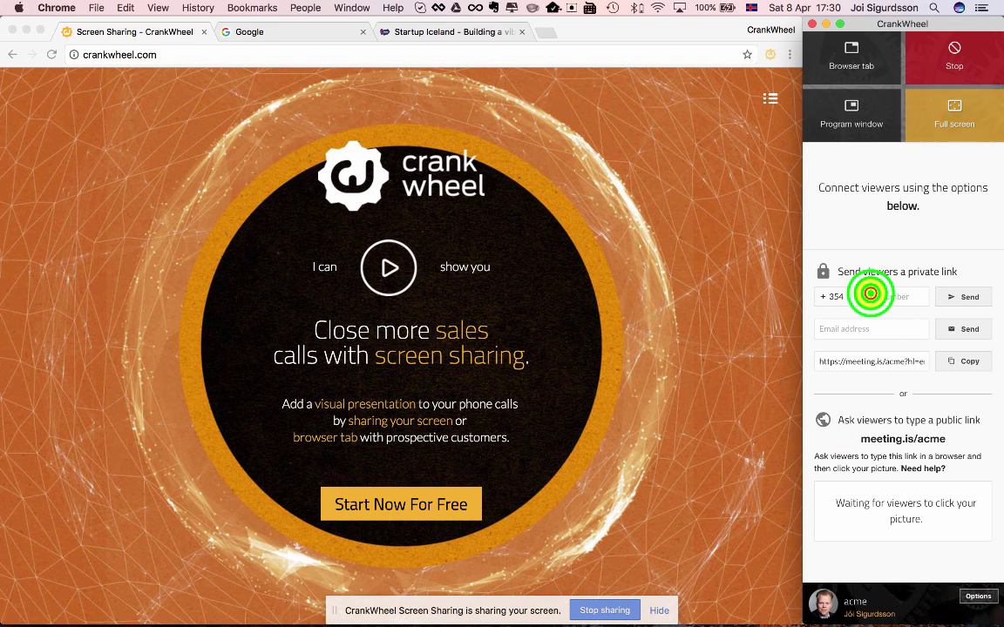
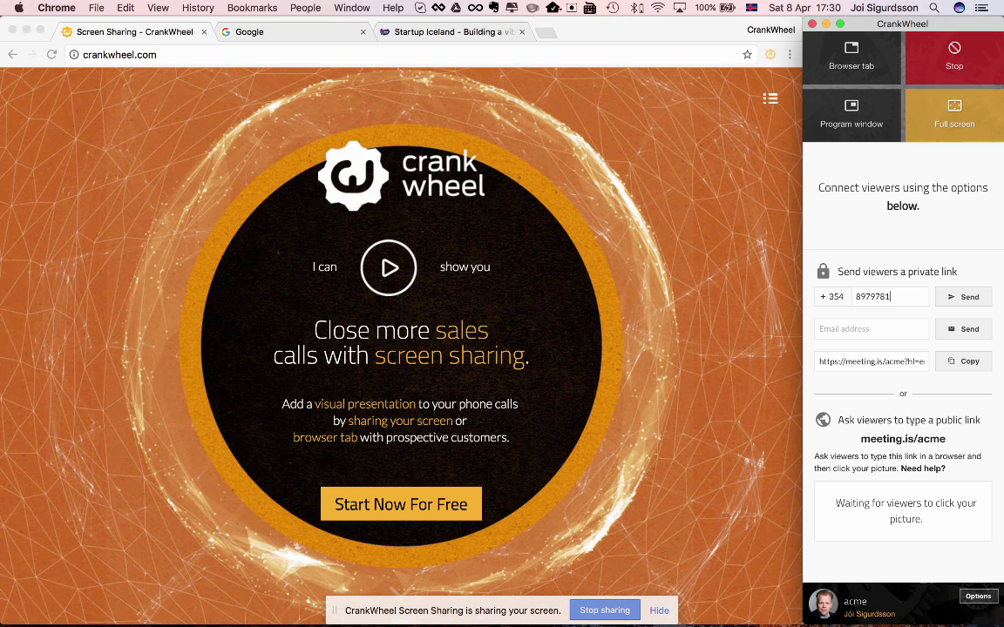
left_click(970, 294)
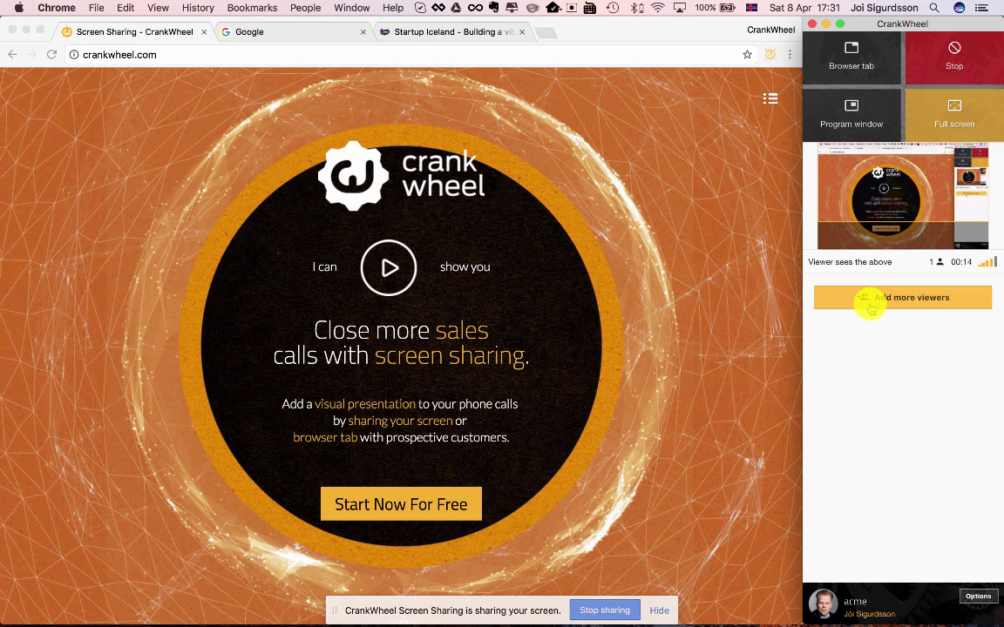
left_click(696, 395)
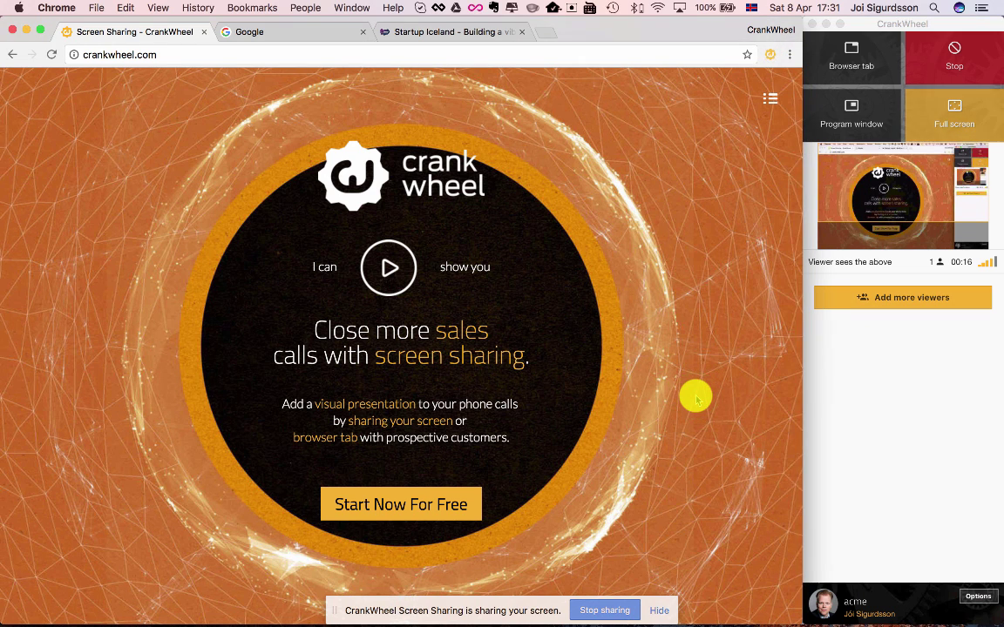
scroll(697, 398, "down", 8)
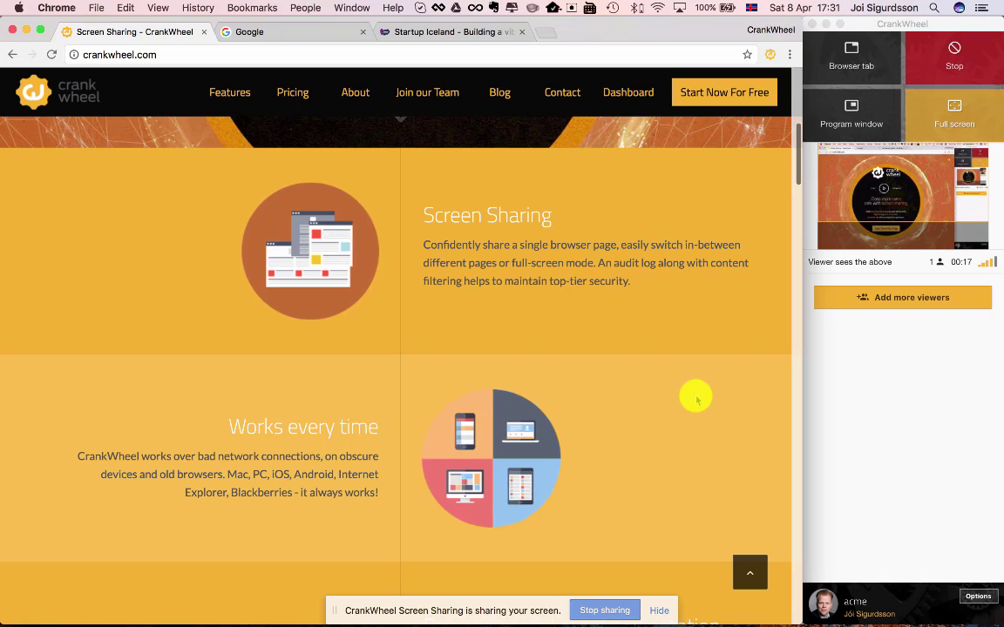
scroll(696, 399, "up", 8)
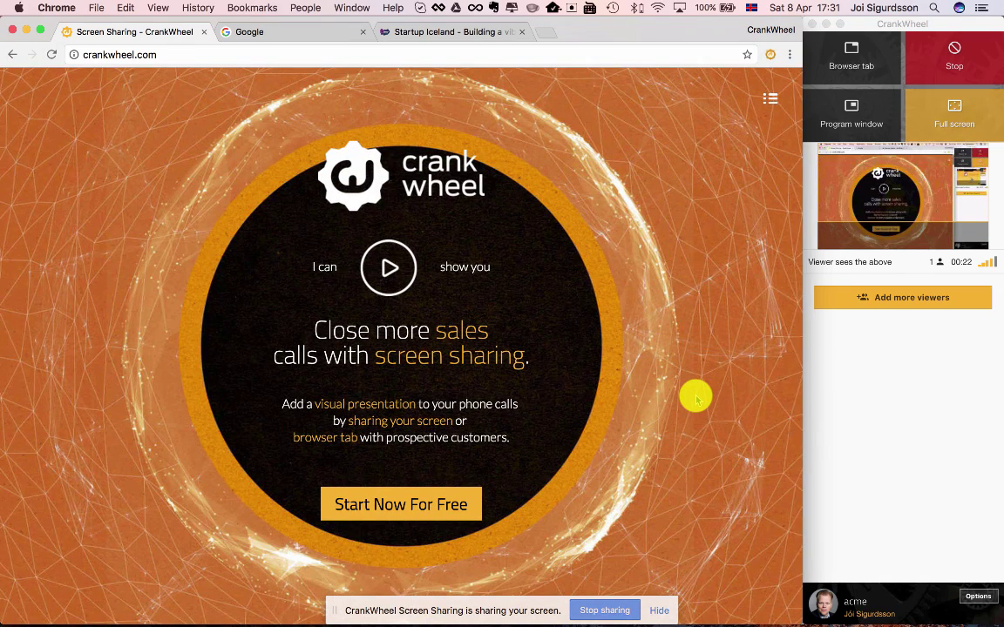
left_click(896, 199)
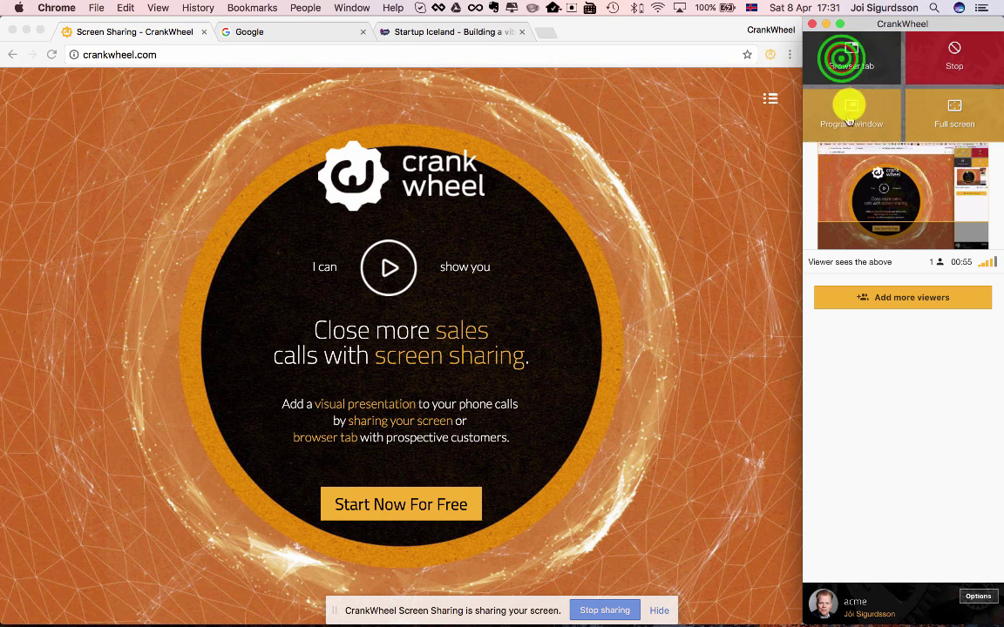
Step: Switch CrankWheel to sharing only the Startup Iceland browser tab
left_click(843, 58)
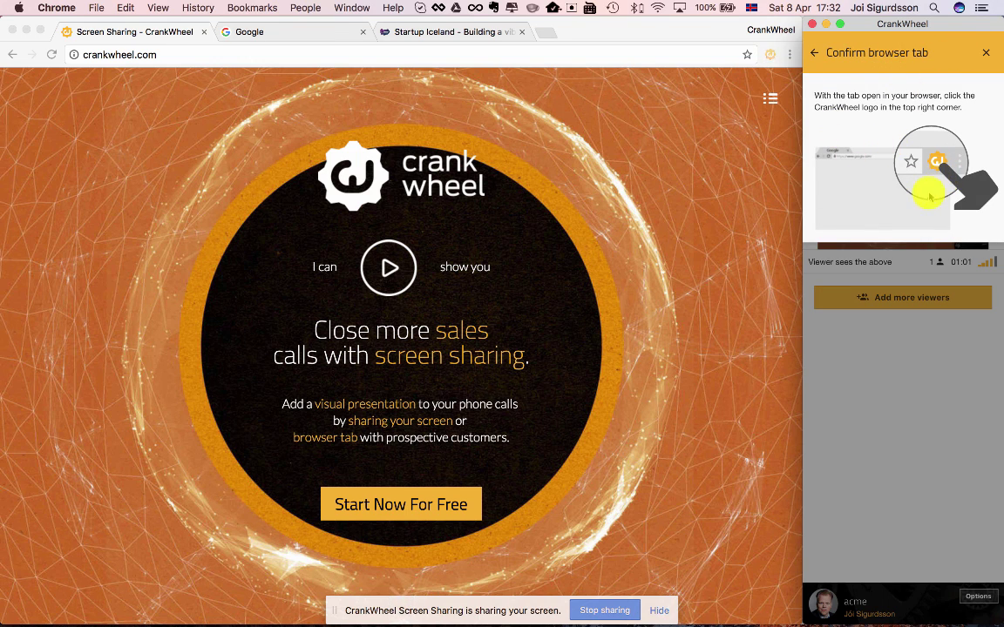
left_click(587, 29)
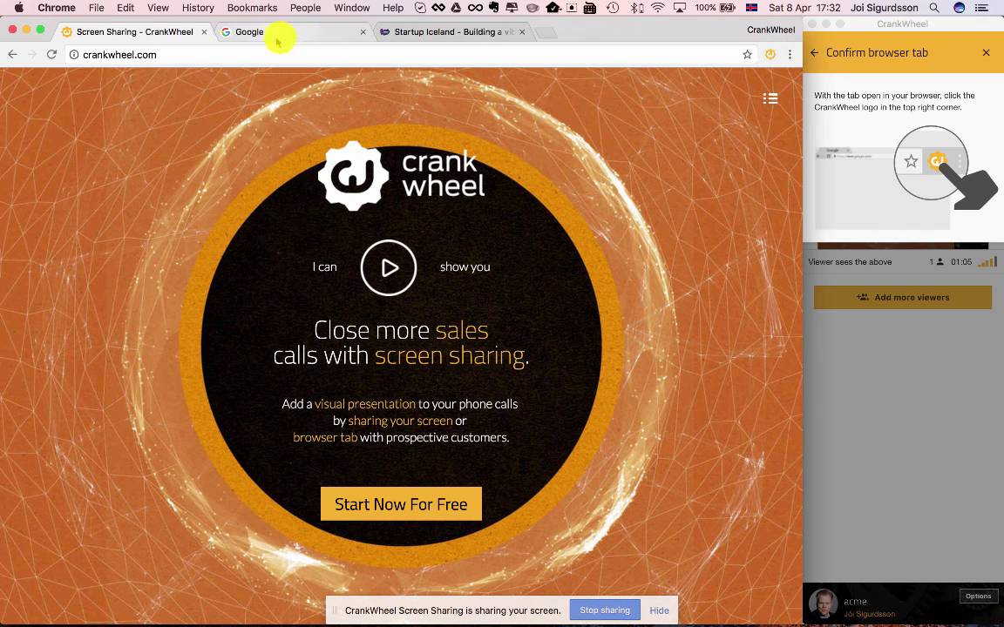
left_click(404, 32)
left_click(405, 31)
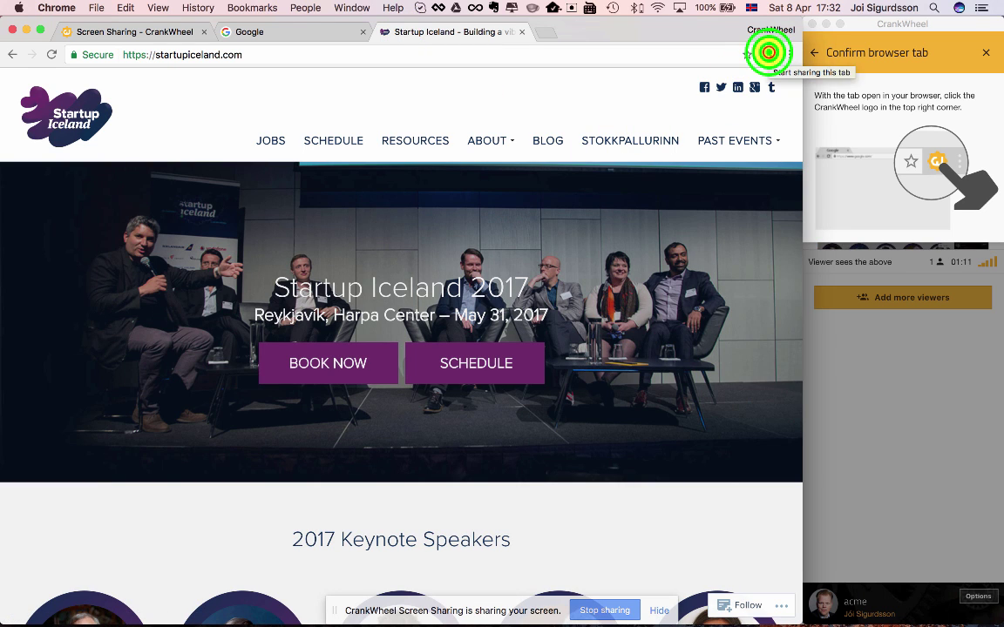
left_click(769, 52)
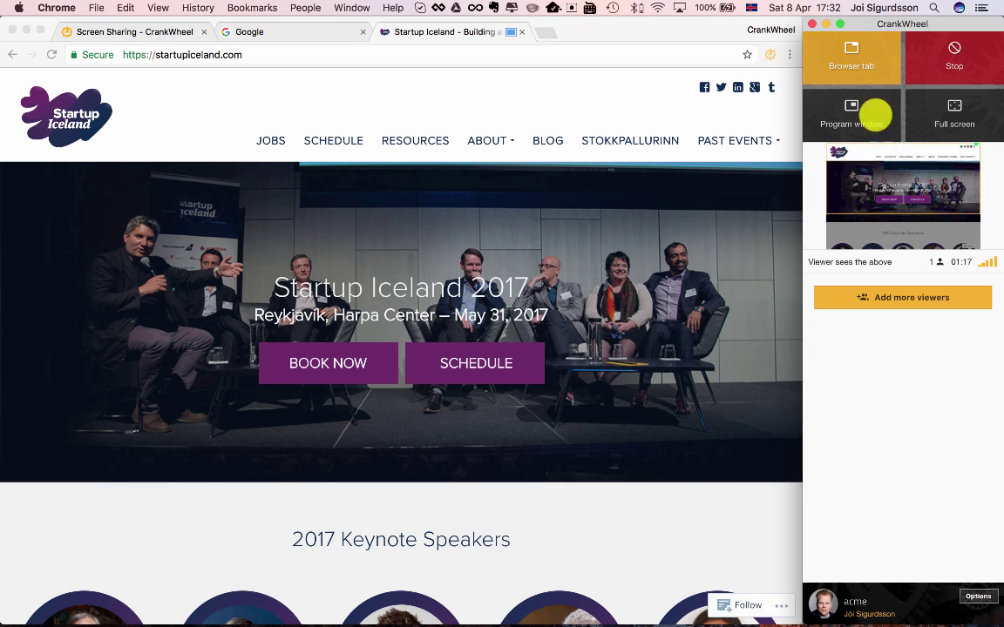
scroll(546, 301, "down", 5)
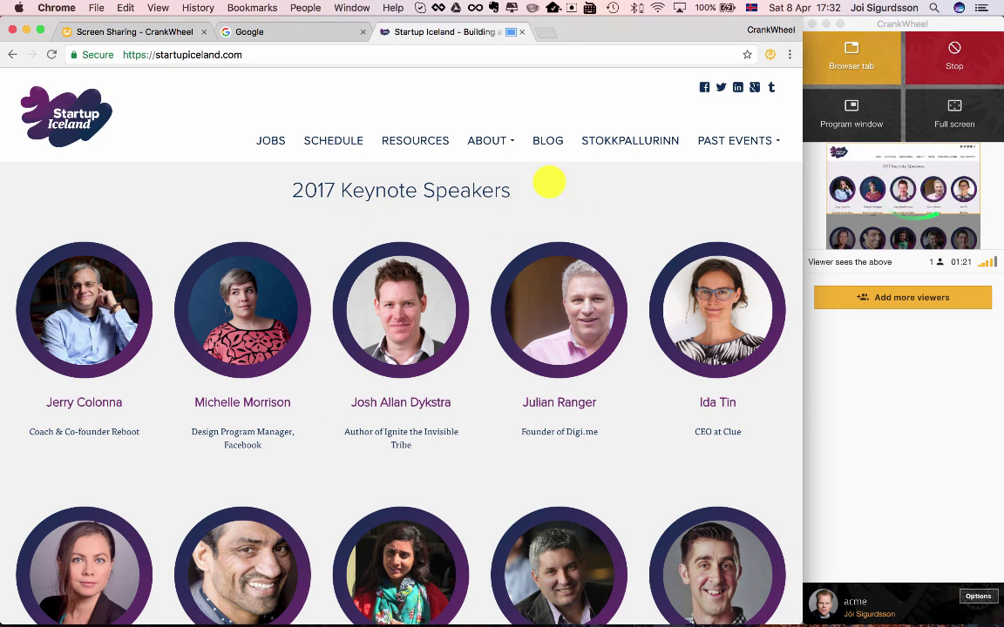
Step: Choose Program window sharing and pick the Untitled text document window
mouse_move(484, 153)
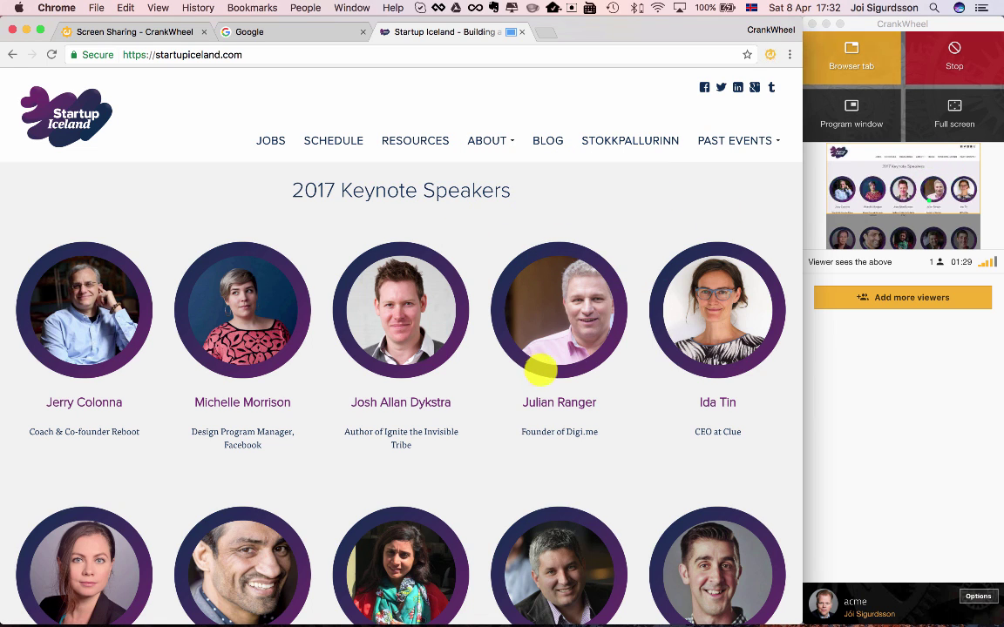
left_click(852, 114)
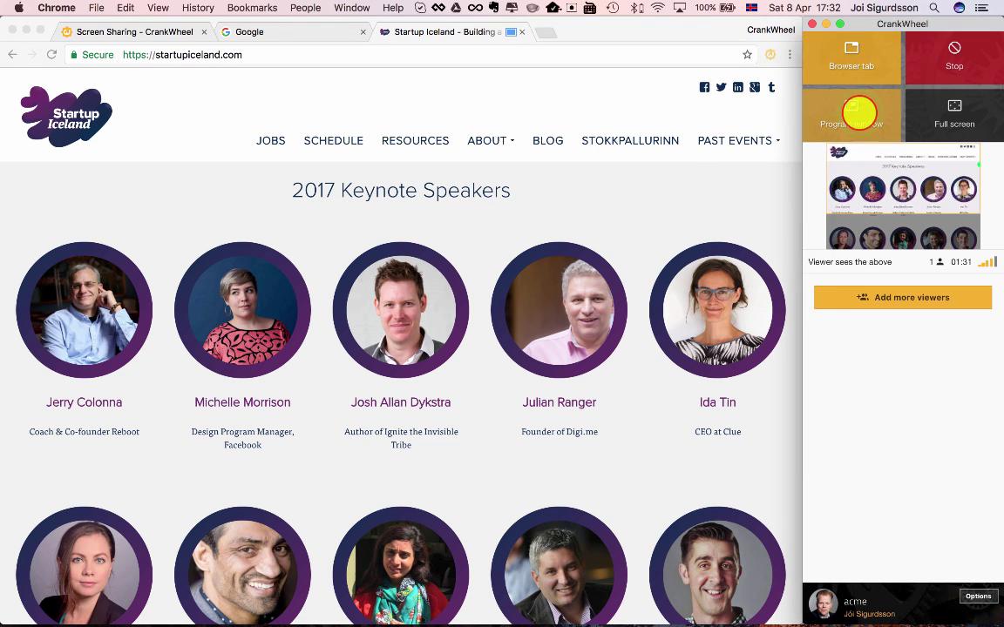
left_click(854, 114)
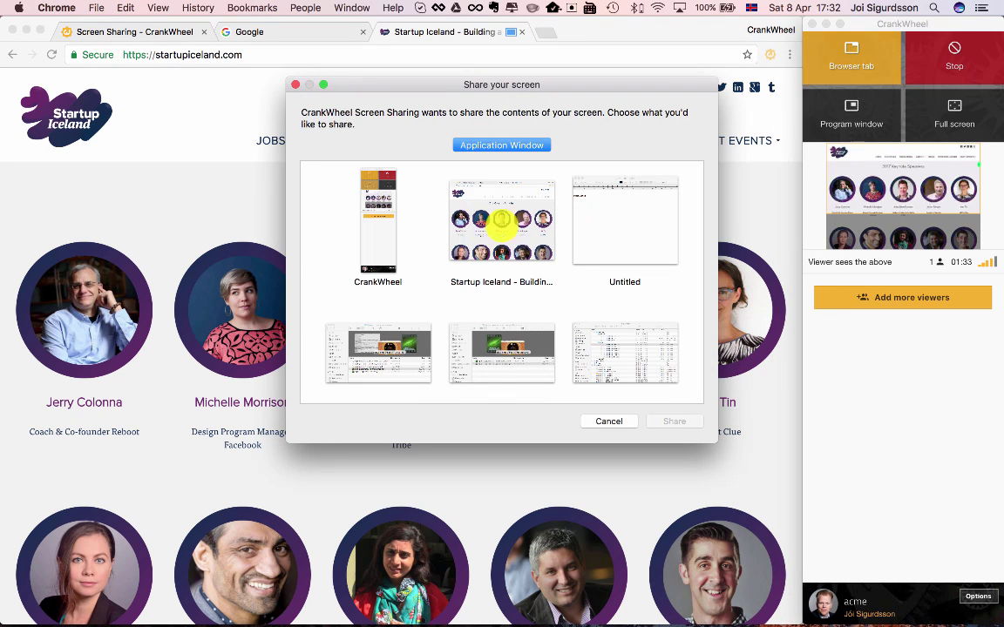
scroll(493, 369, "down", 5)
scroll(493, 369, "up", 5)
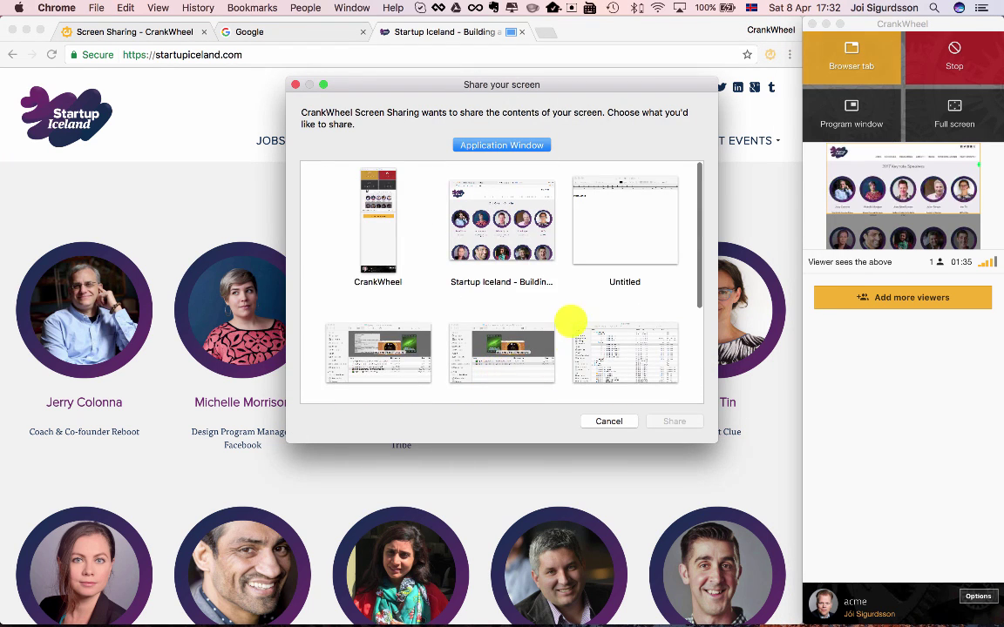
left_click(620, 225)
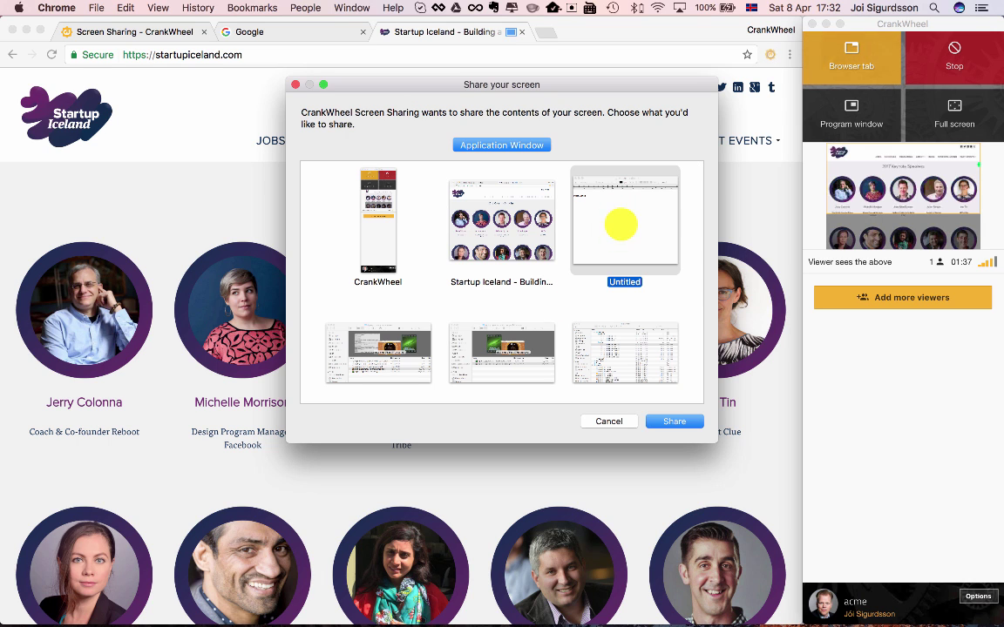
Step: Share the Untitled TextEdit window, move it, and highlight its Hello World!! line
left_click(673, 421)
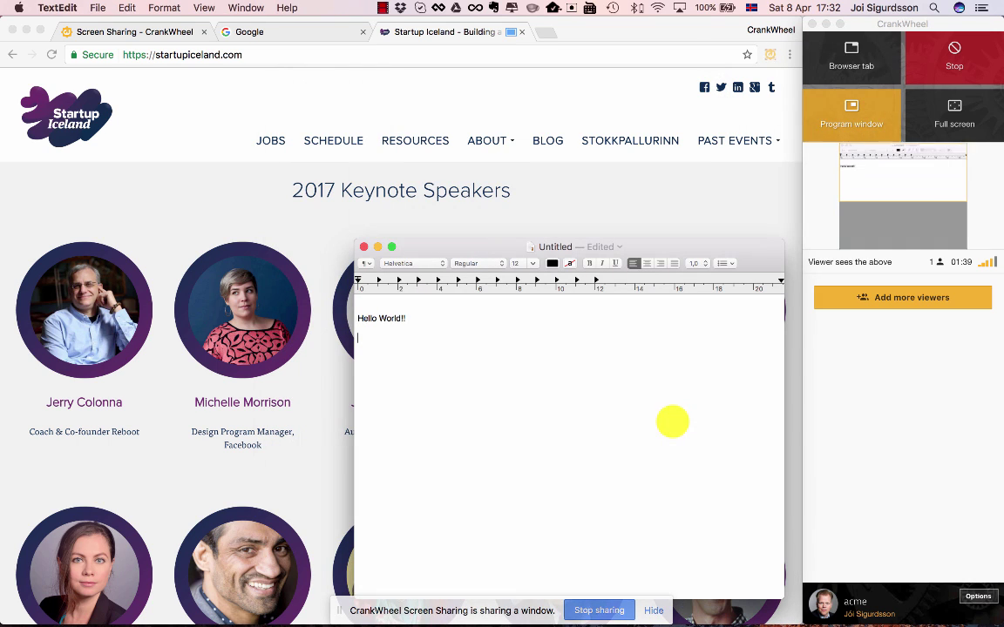
left_click_drag(475, 247, 377, 132)
left_click(331, 204)
left_click(321, 239)
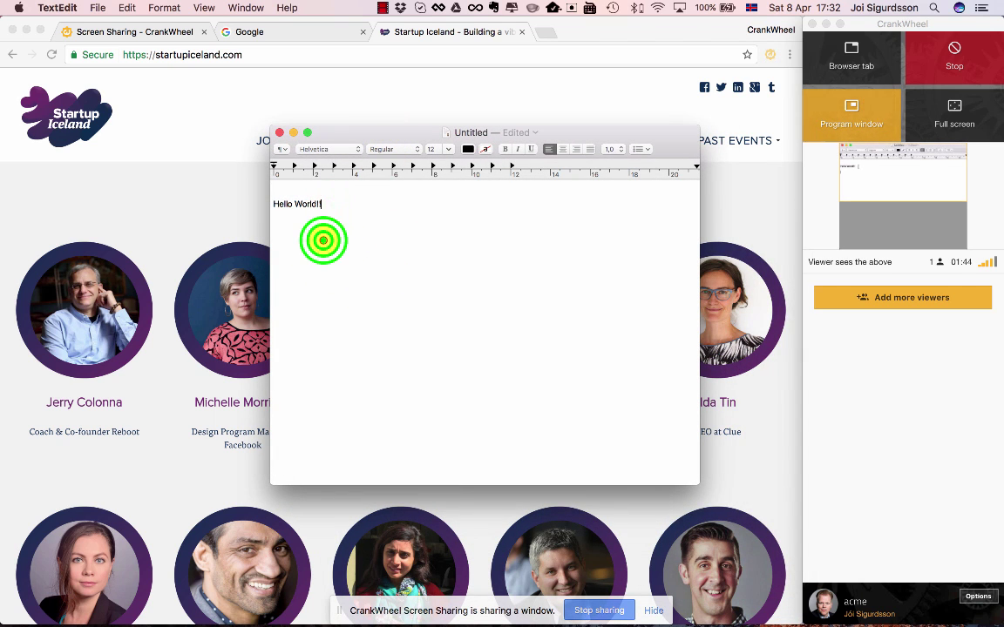
left_click_drag(323, 240, 276, 177)
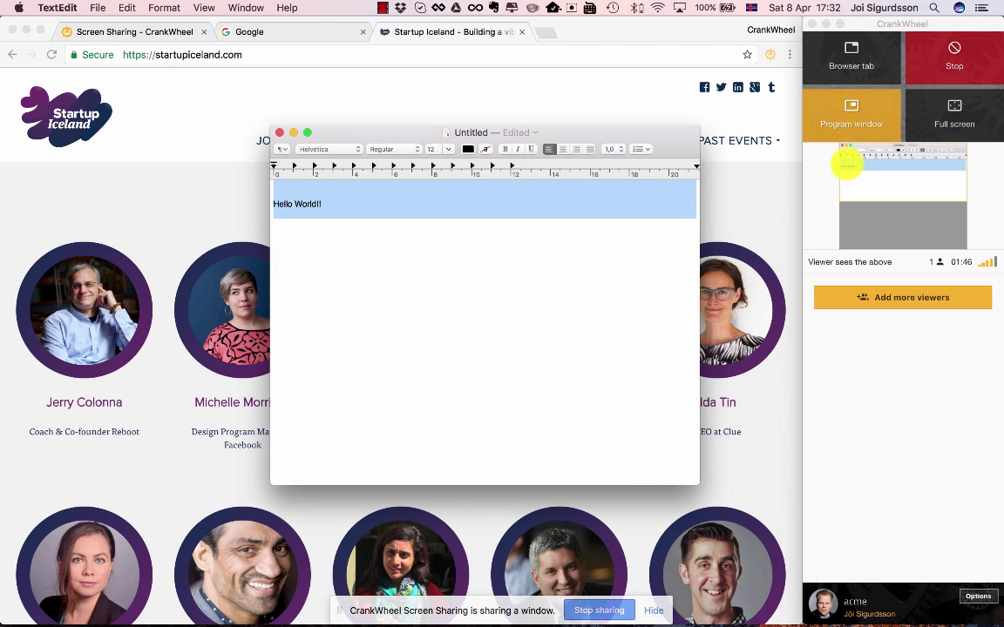
left_click(314, 239)
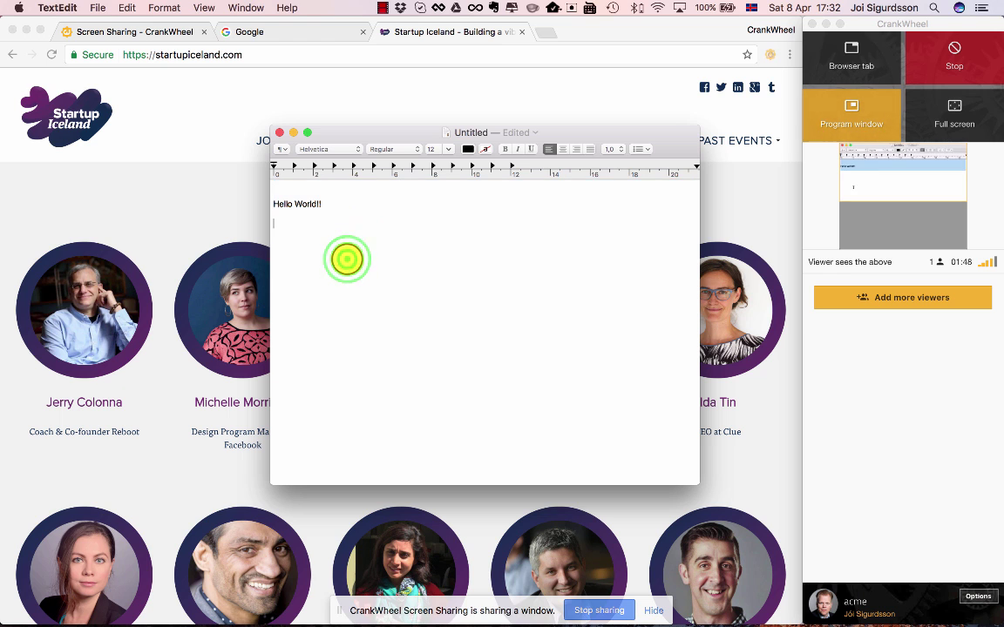
Step: Share just the Screen Sharing - CrankWheel tab showing the crankwheel.com homepage
left_click(836, 60)
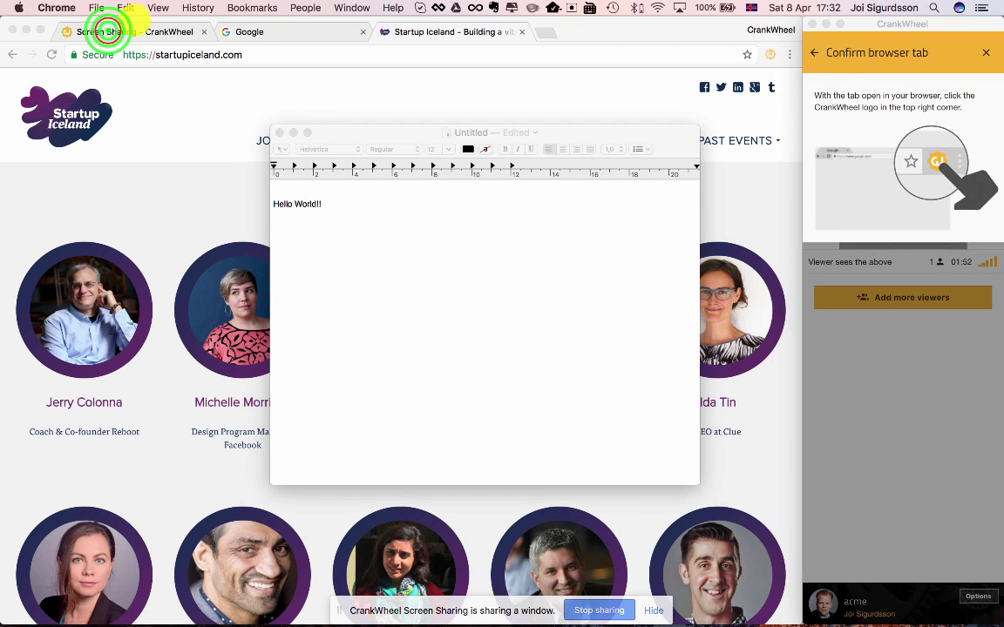
left_click(107, 32)
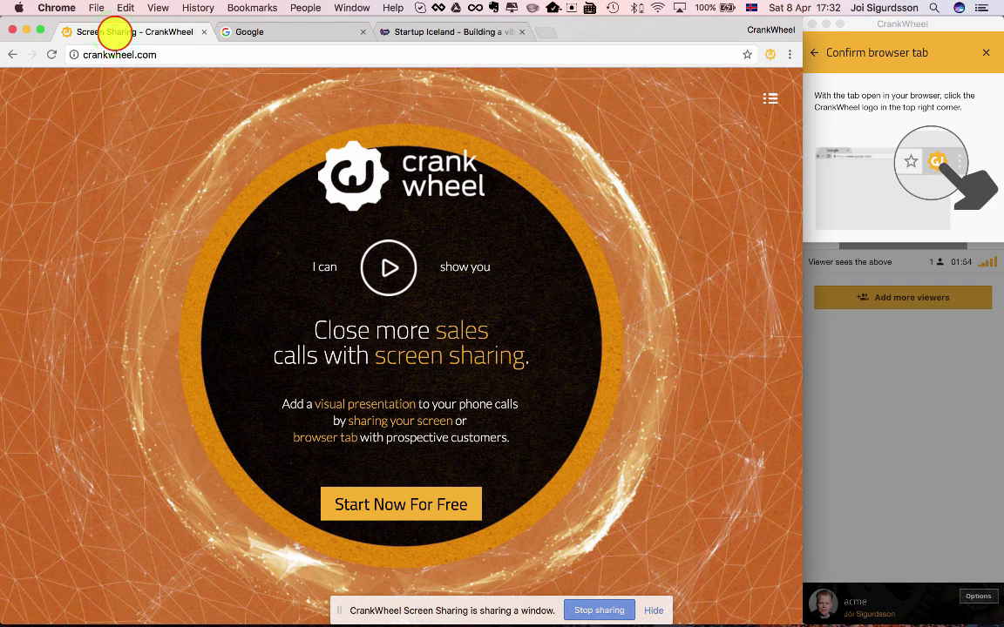
left_click(768, 54)
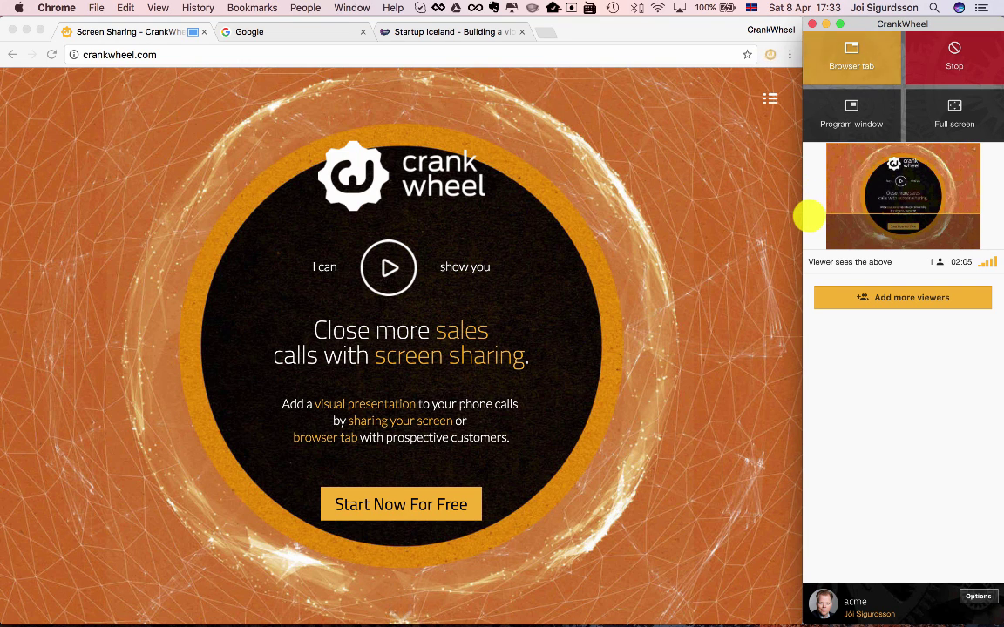
Step: Under Add more viewers, send the private link to the viewer's e-mail address
left_click(903, 297)
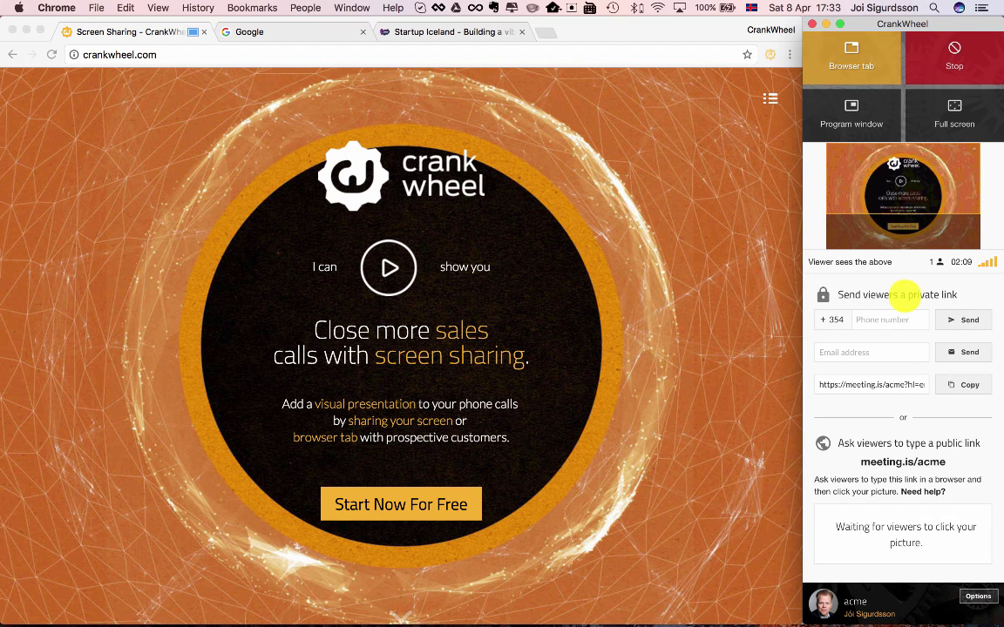
left_click(859, 352)
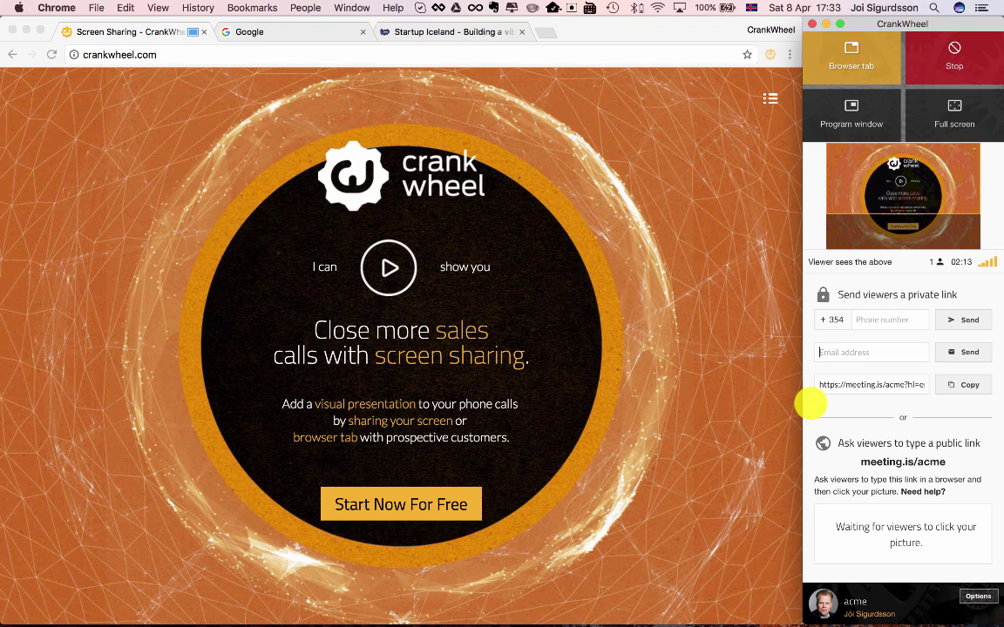
type("somebody@example.com")
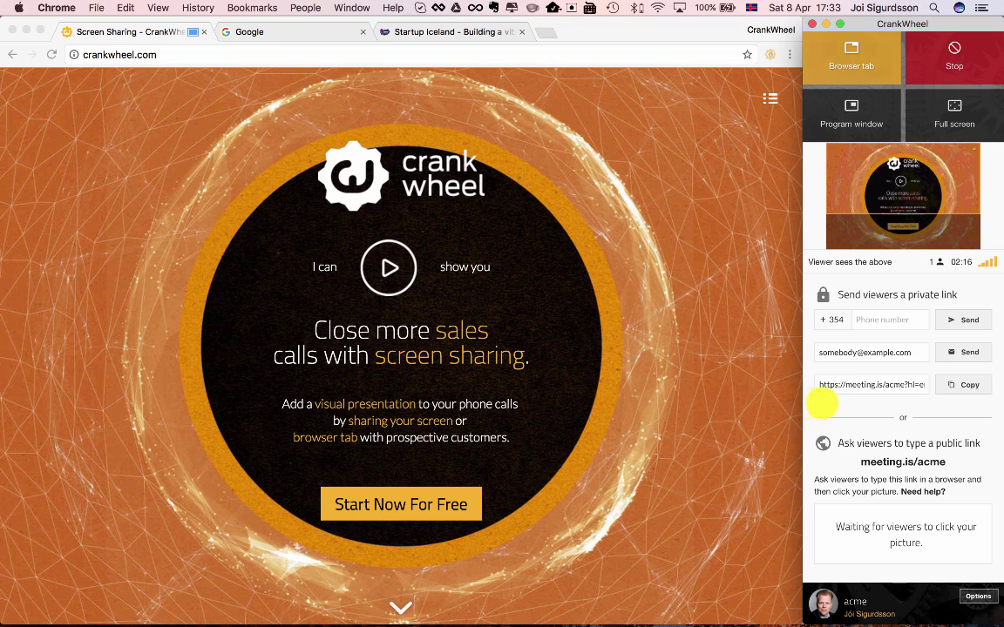
left_click(962, 352)
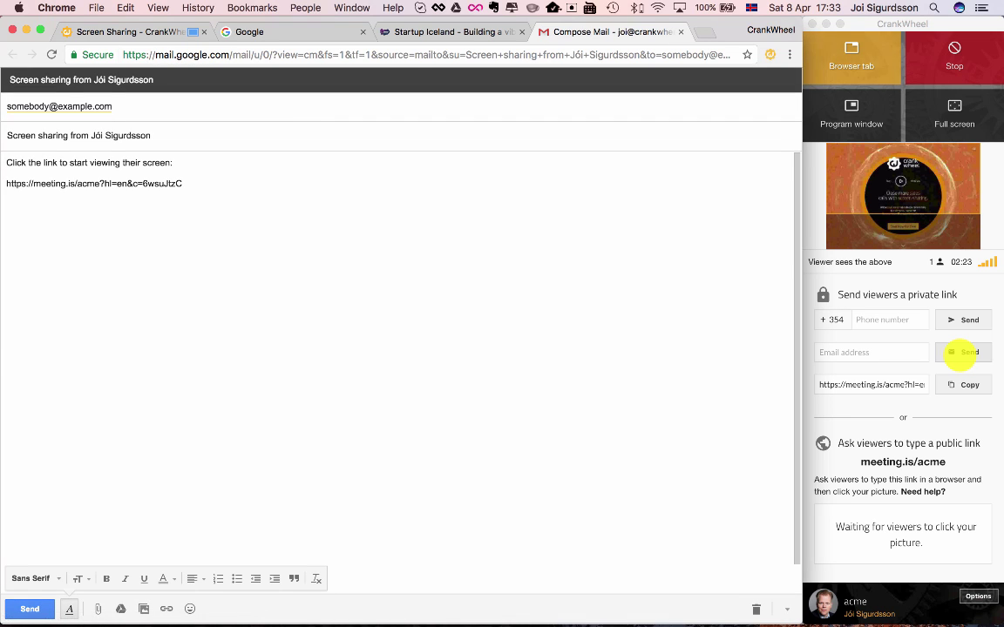
Step: Highlight the meeting link in the Gmail draft, then close the draft tab
left_click(312, 237)
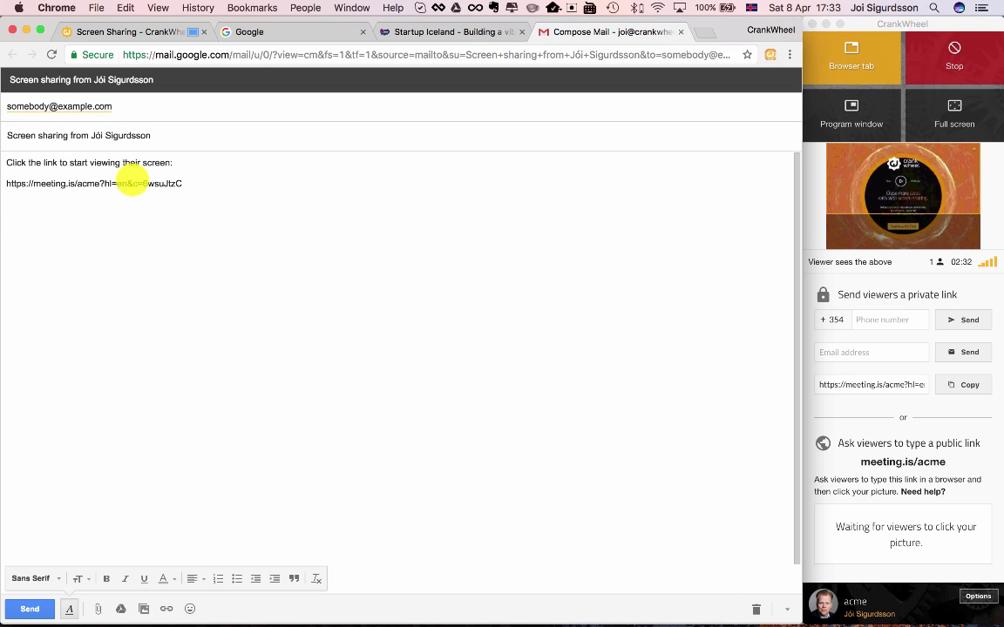
left_click(9, 183)
left_click_drag(8, 182, 197, 192)
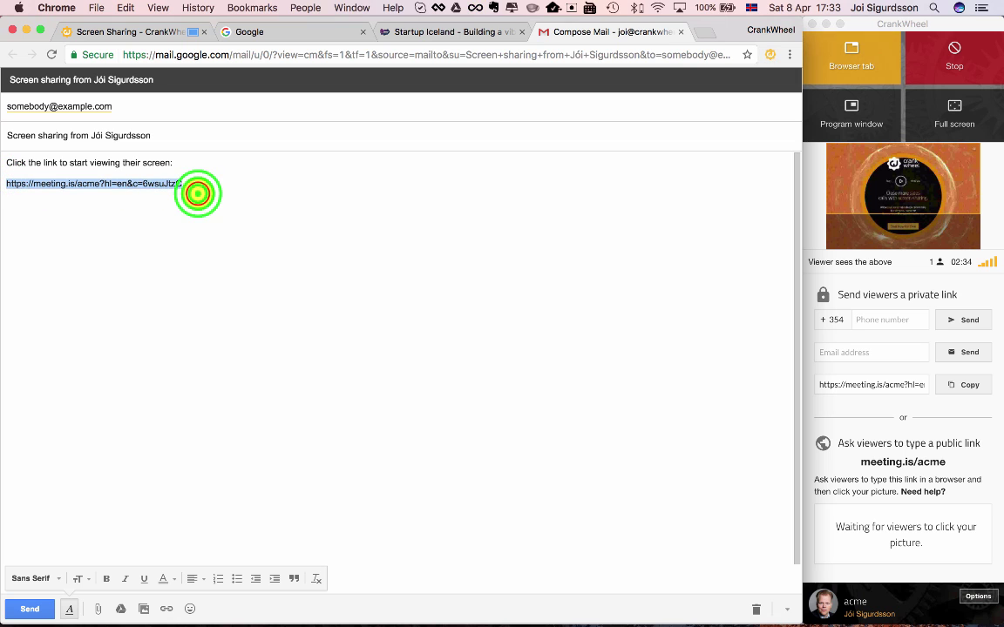
left_click(197, 193)
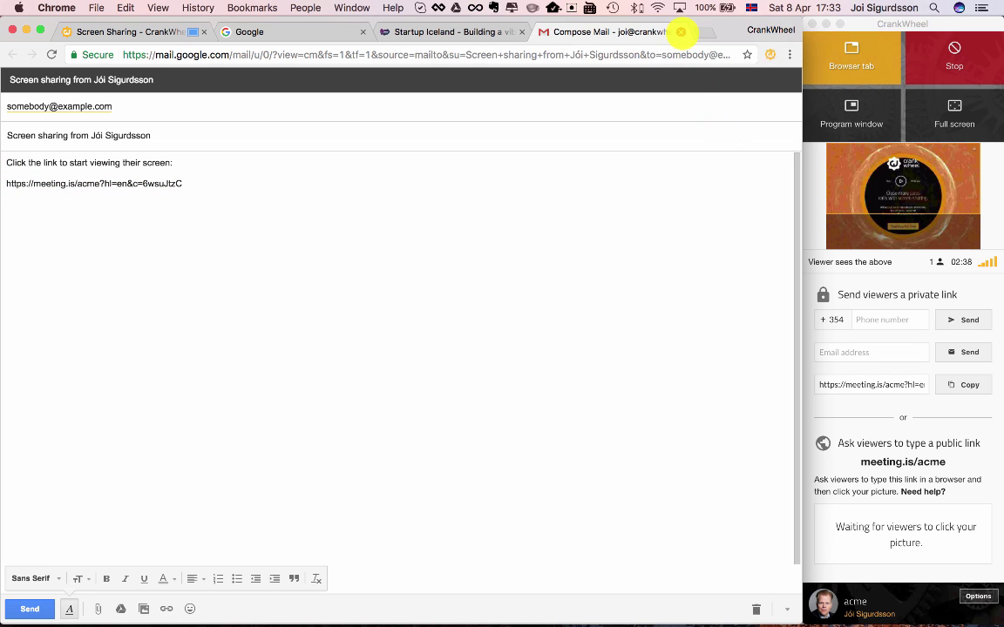
left_click(680, 31)
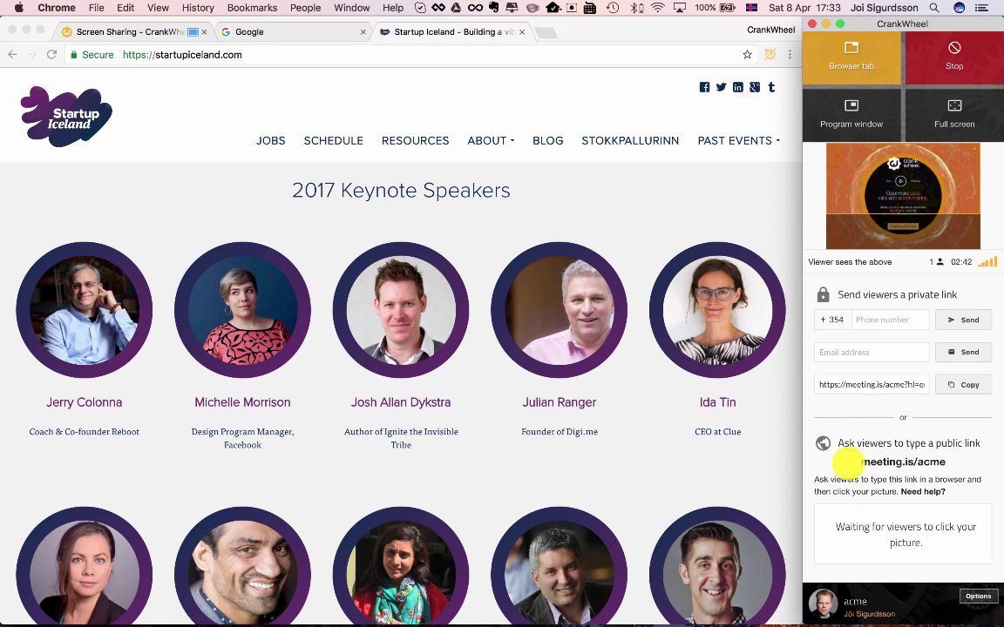
left_click_drag(847, 466, 959, 461)
left_click(808, 453)
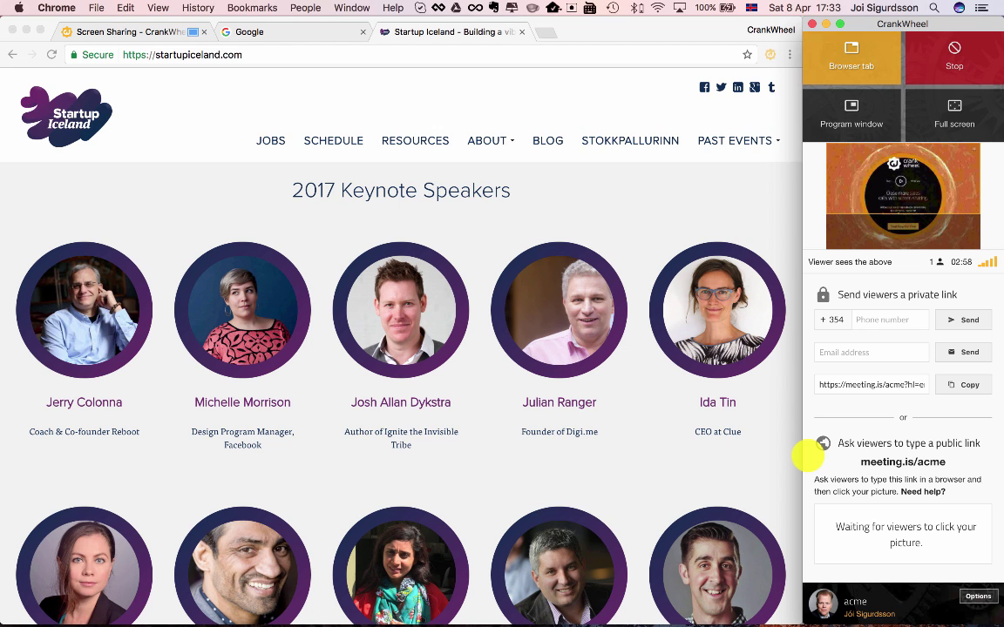
key("super+n")
left_click(577, 29)
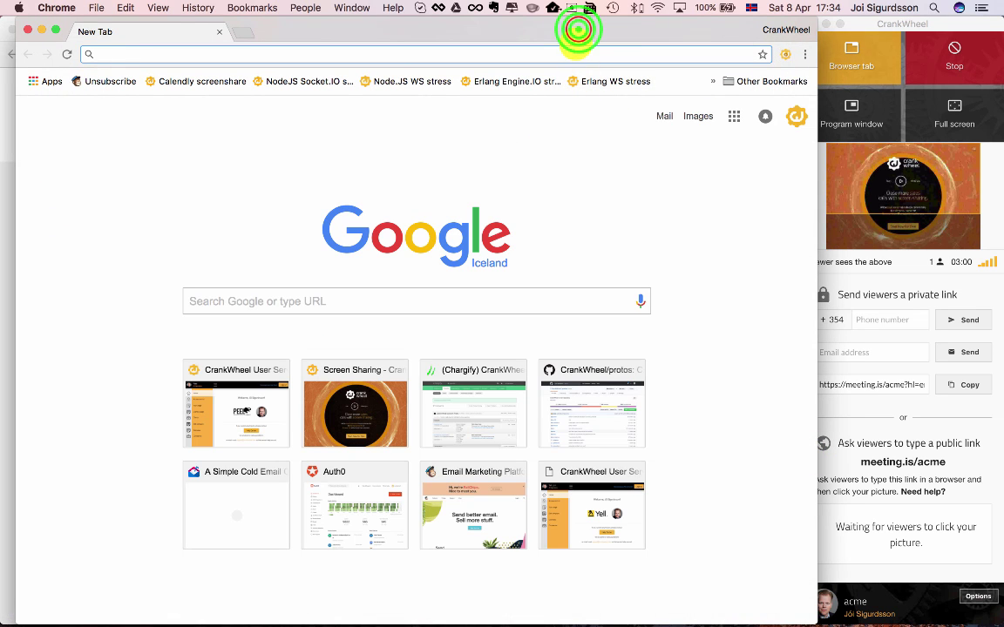
left_click_drag(578, 29, 557, 31)
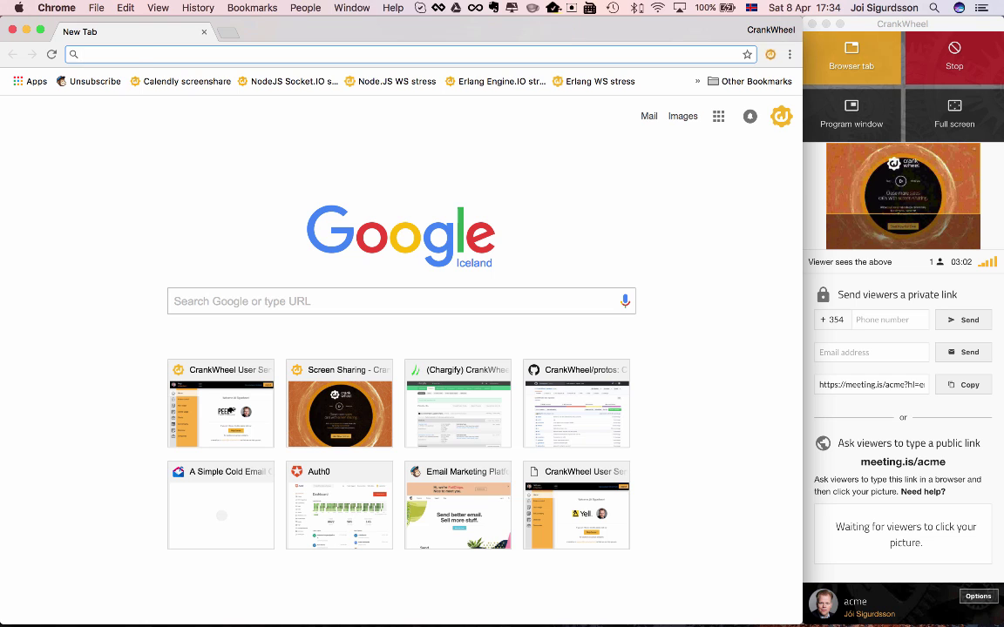
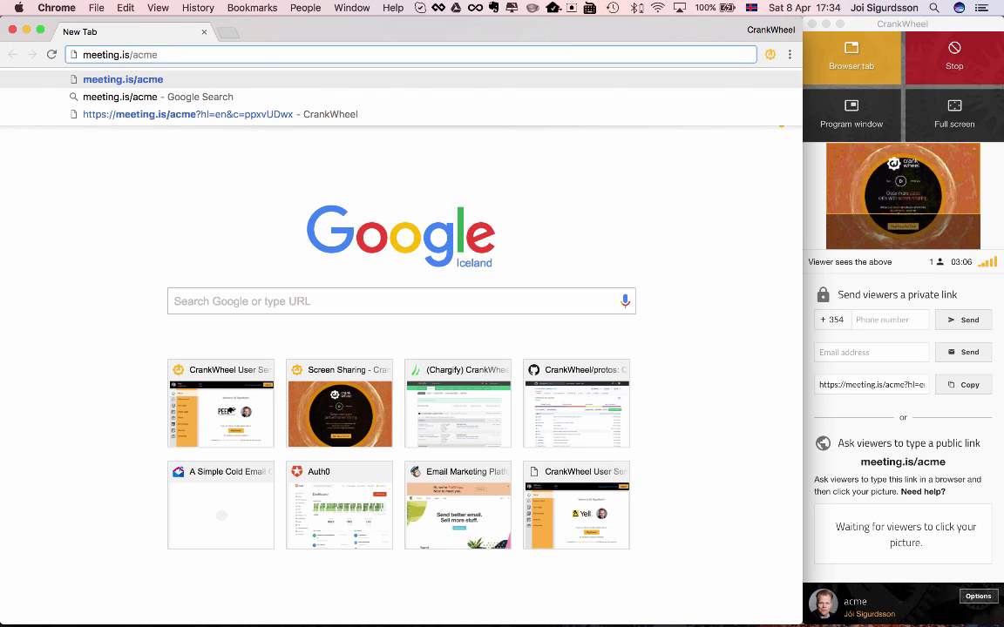
key("Return")
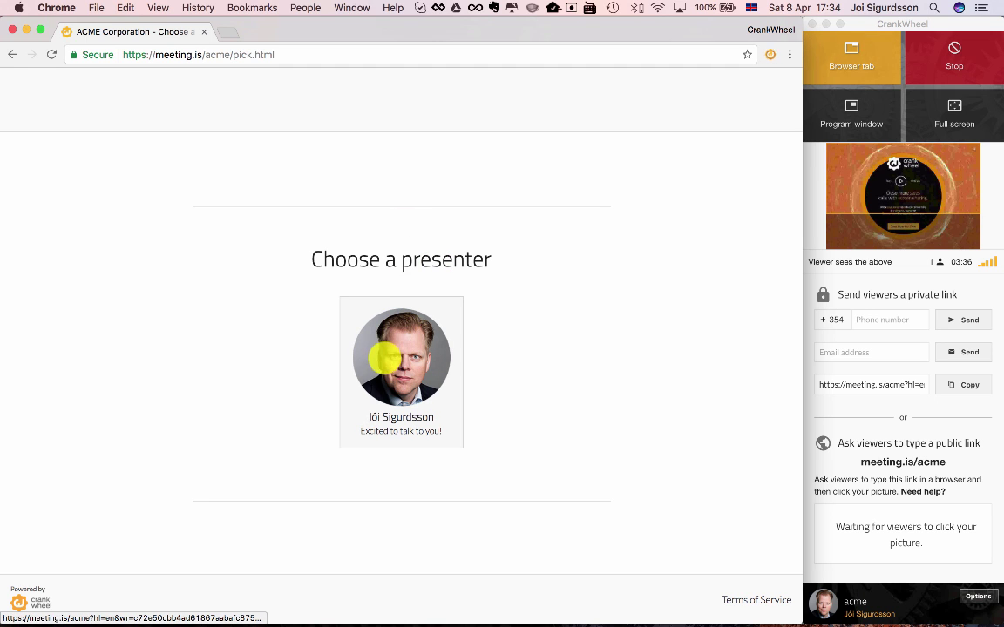
left_click(391, 355)
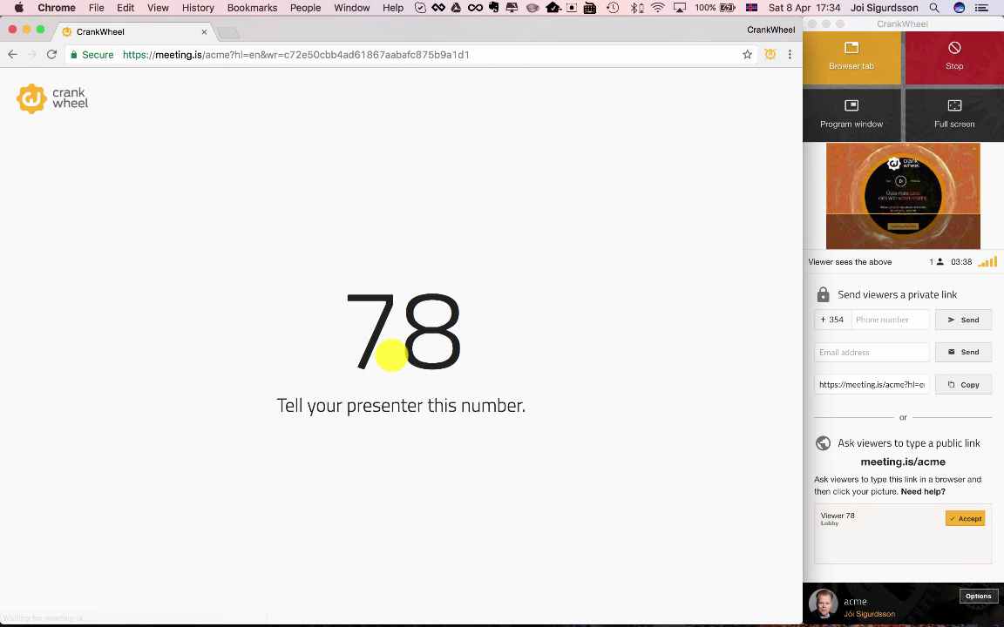
left_click_drag(321, 321, 544, 332)
left_click(545, 332)
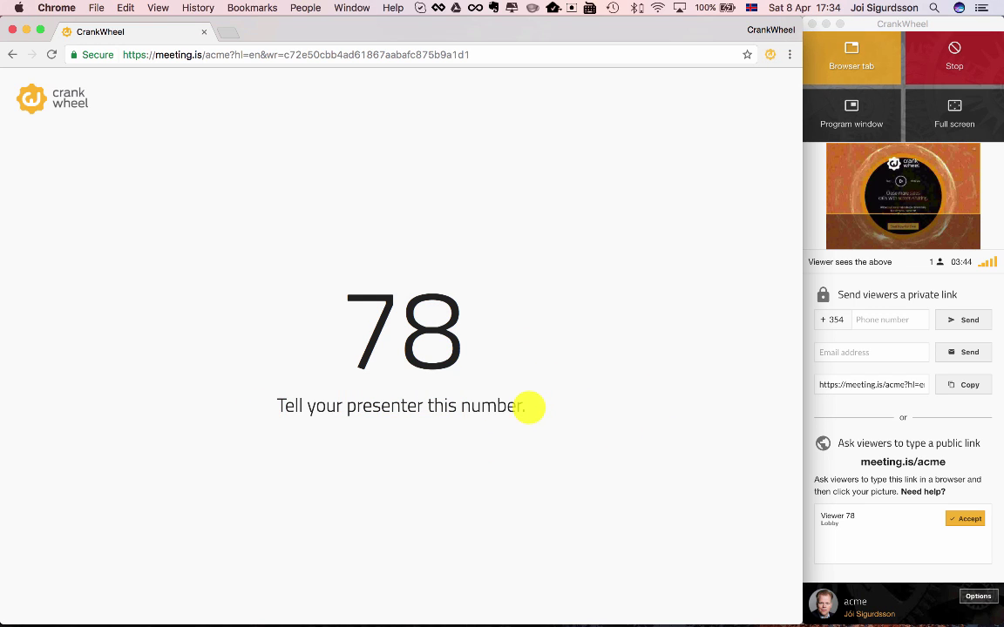
Step: Accept Viewer 78's lobby request in the CrankWheel panel
left_click(840, 482)
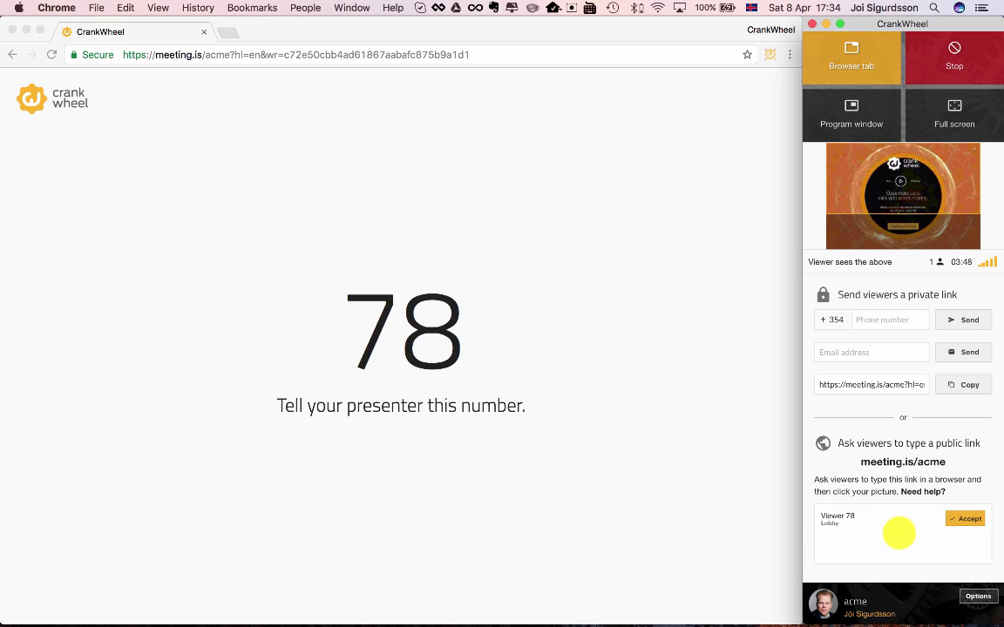
left_click(965, 518)
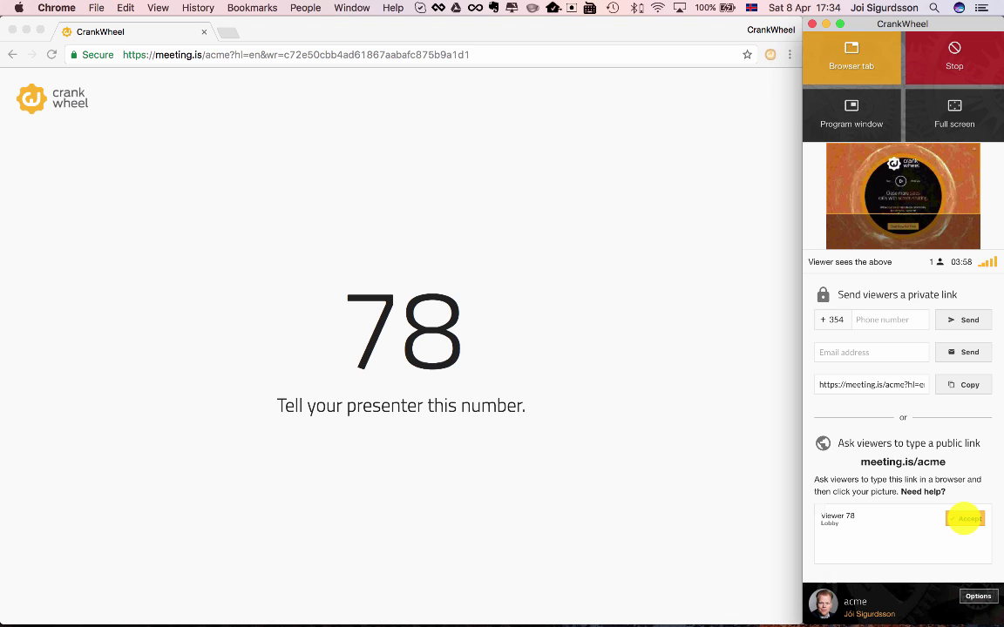
left_click(964, 518)
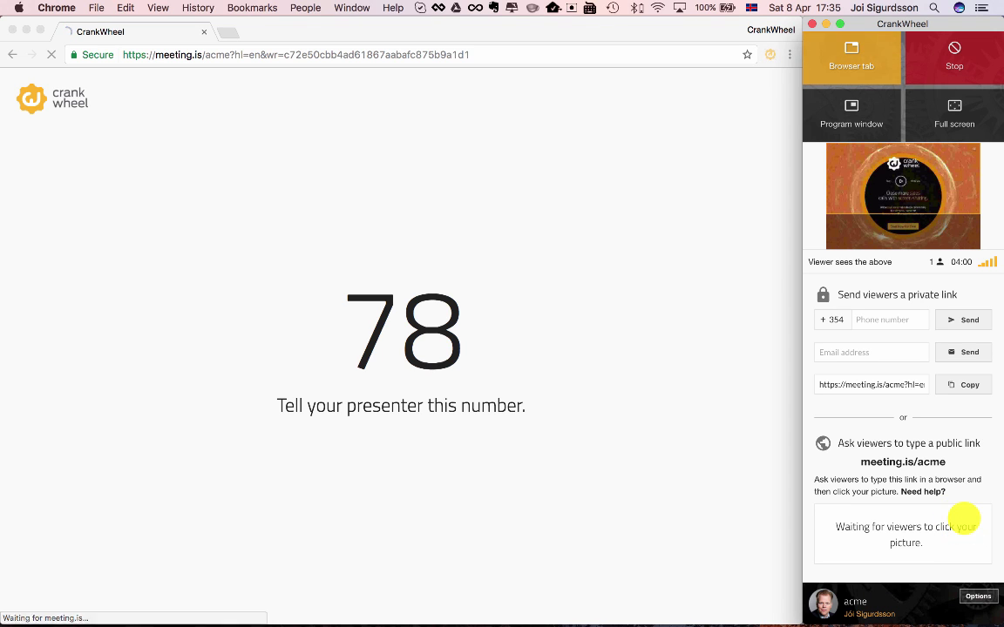